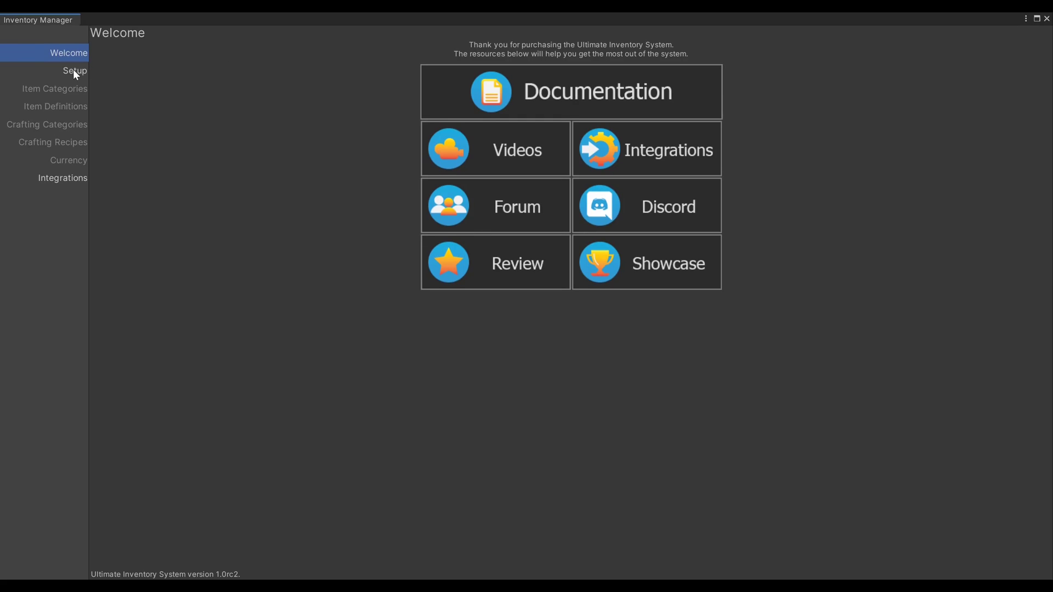
Start a new inventory database from the Setup page and create a MyDatabase folder under Assets.
click(72, 71)
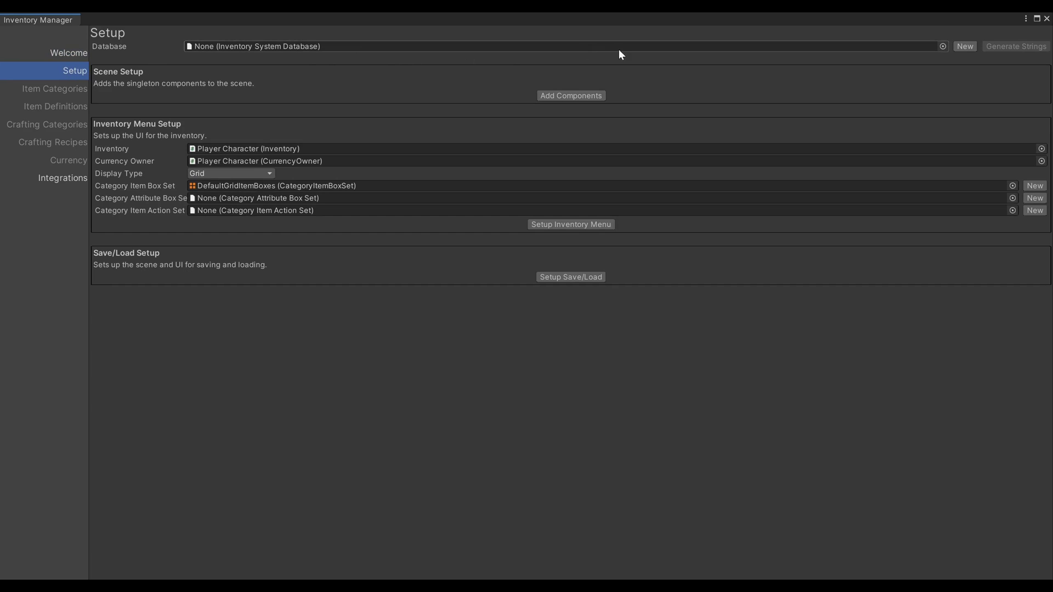
click(965, 47)
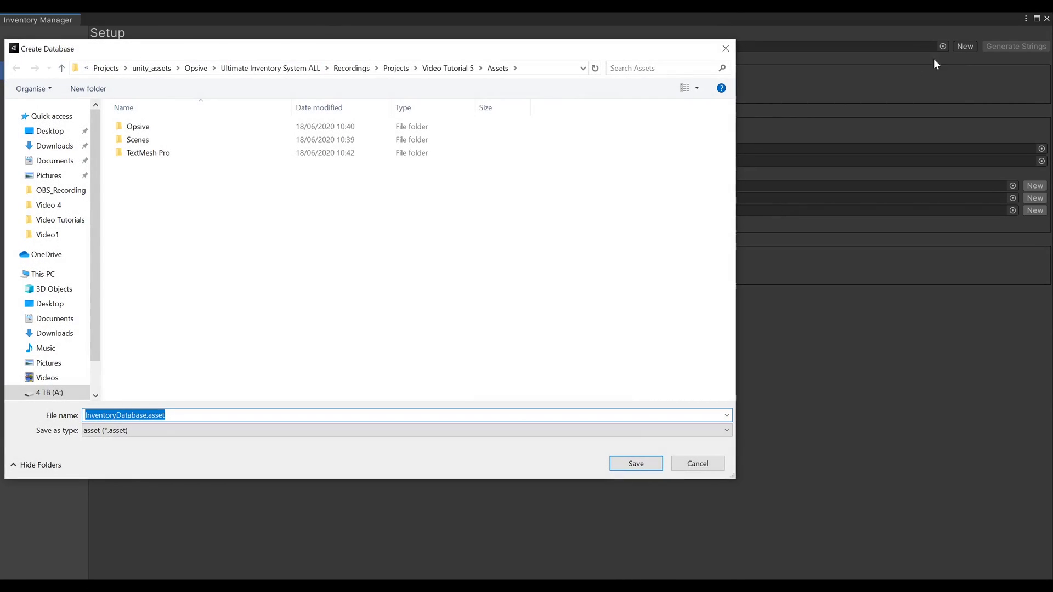
right_click(140, 182)
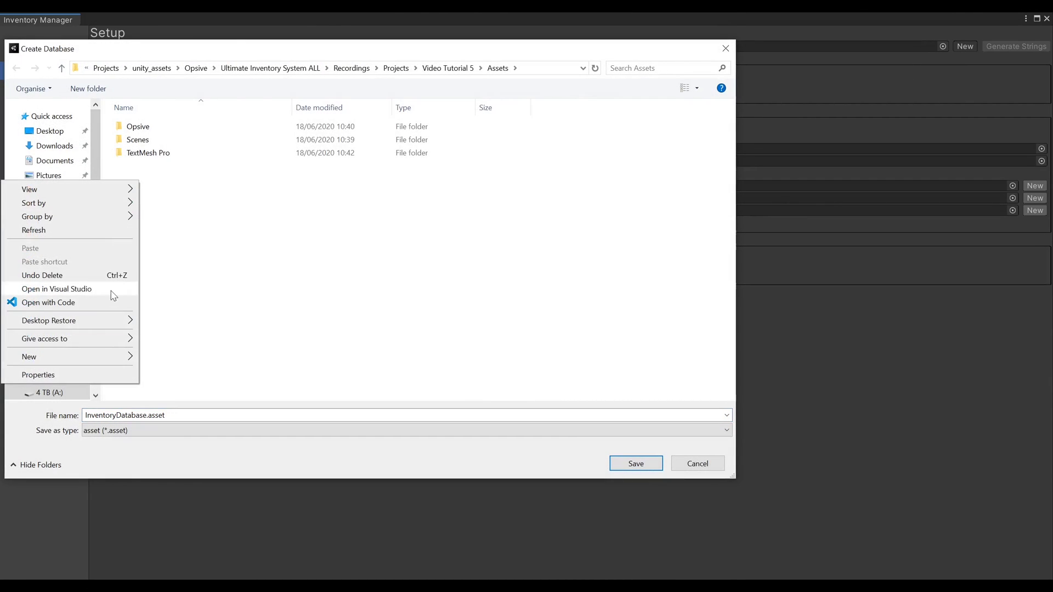
mouse_move(99, 358)
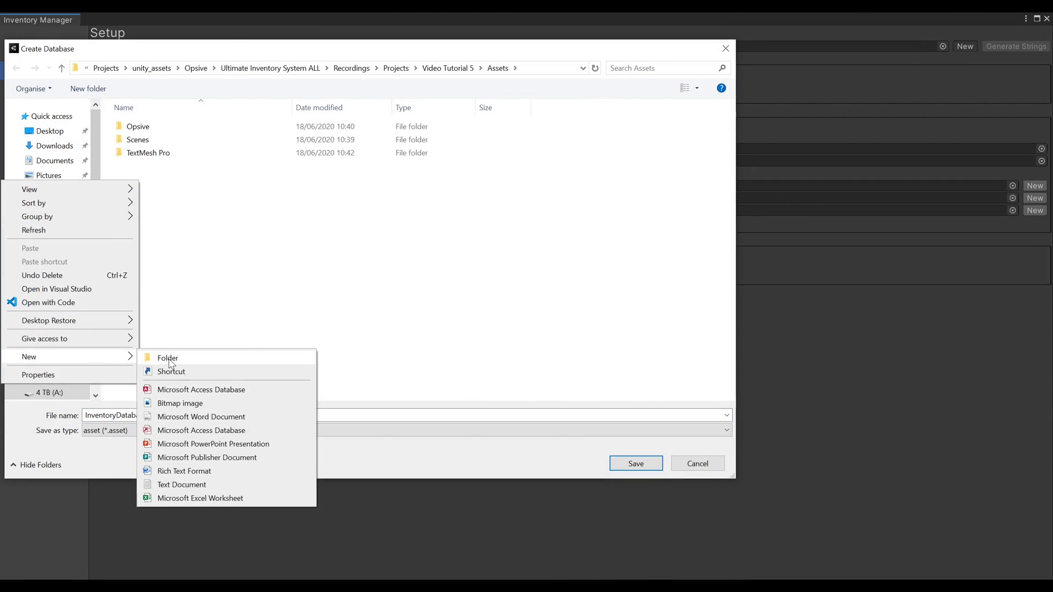
click(166, 359)
text(MyData)
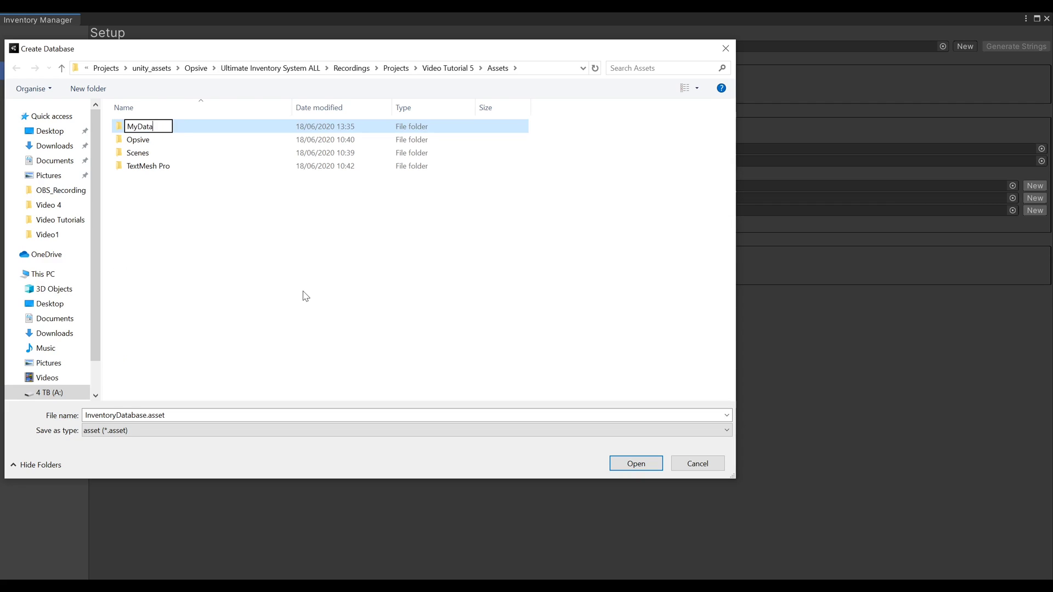
text(base)
key(Return)
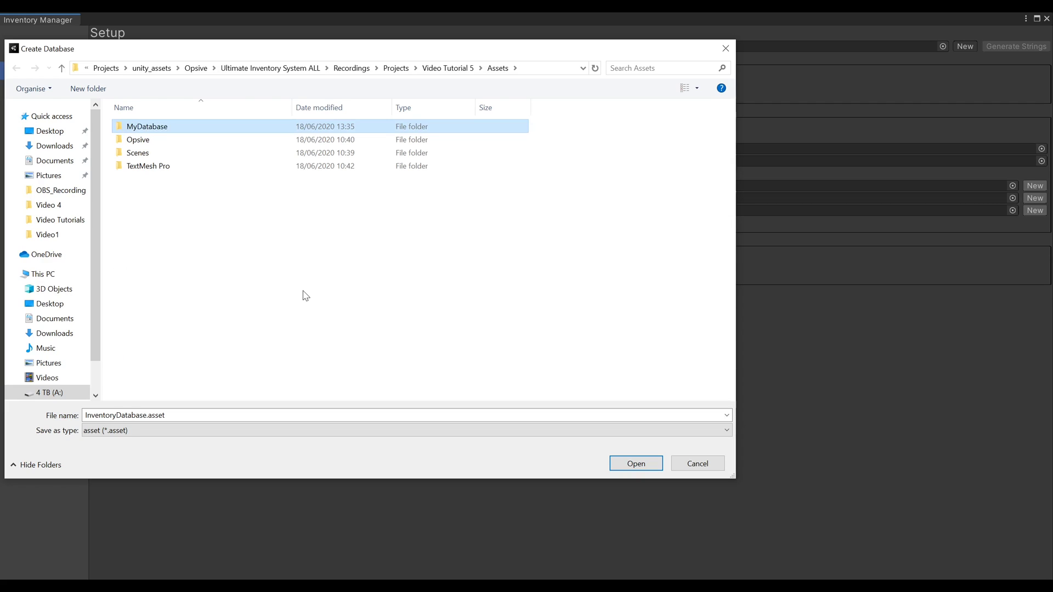
Save the database as MyInventoryDatabase.asset inside the MyDatabase folder.
double_click(188, 125)
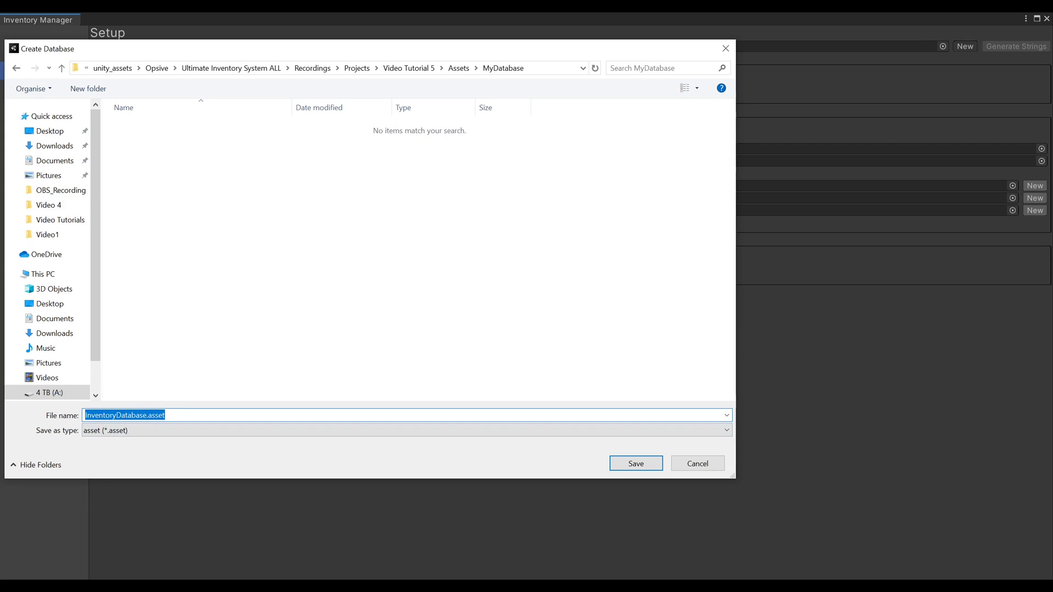
click(85, 416)
text(My)
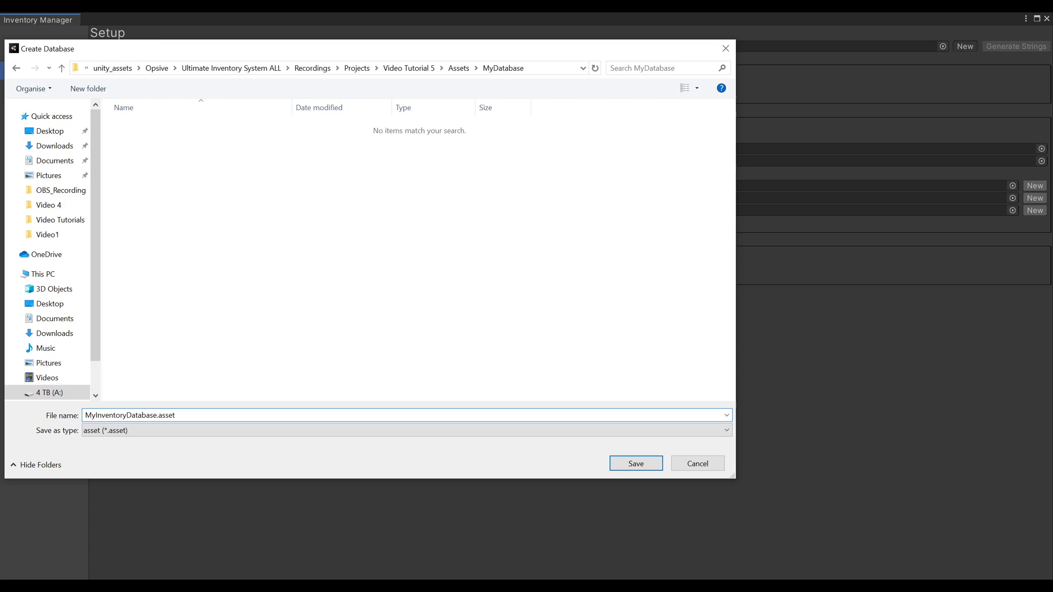
click(613, 462)
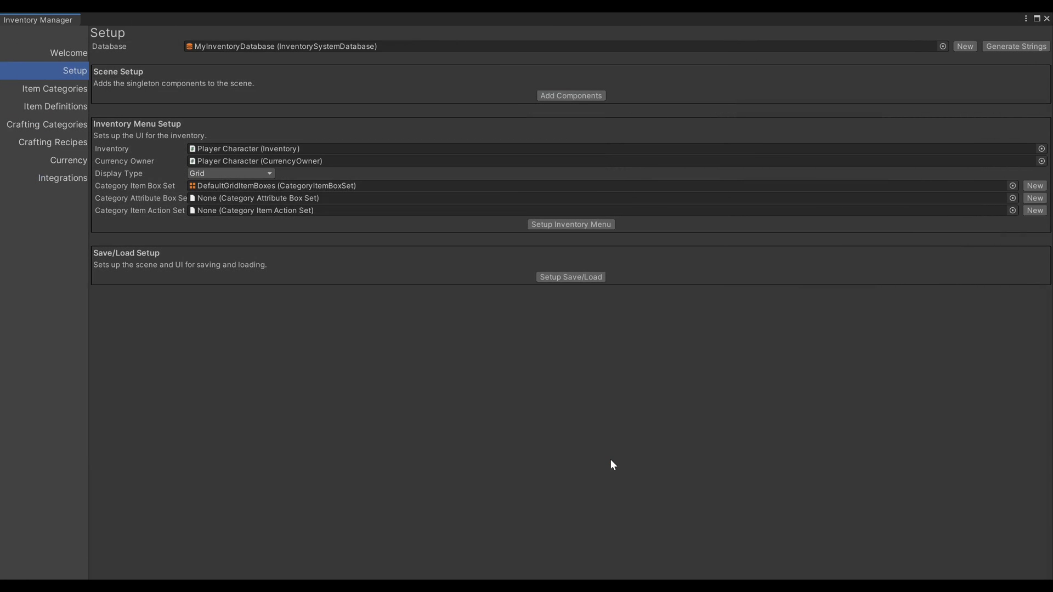
Add the categories All, Weapon and Consumable on the Item Categories page, then select All.
click(67, 89)
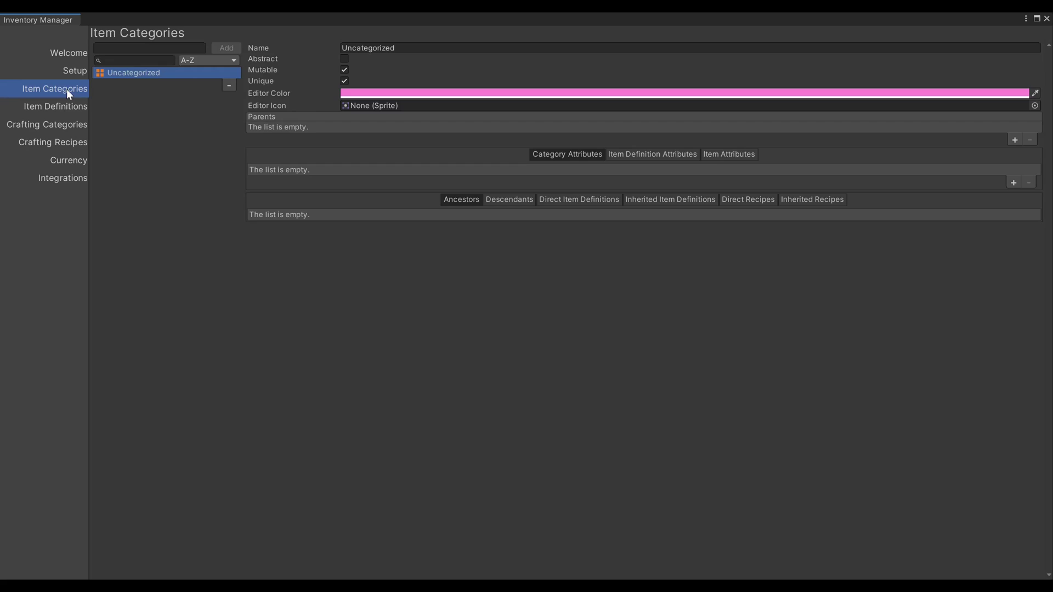
click(148, 49)
text(All)
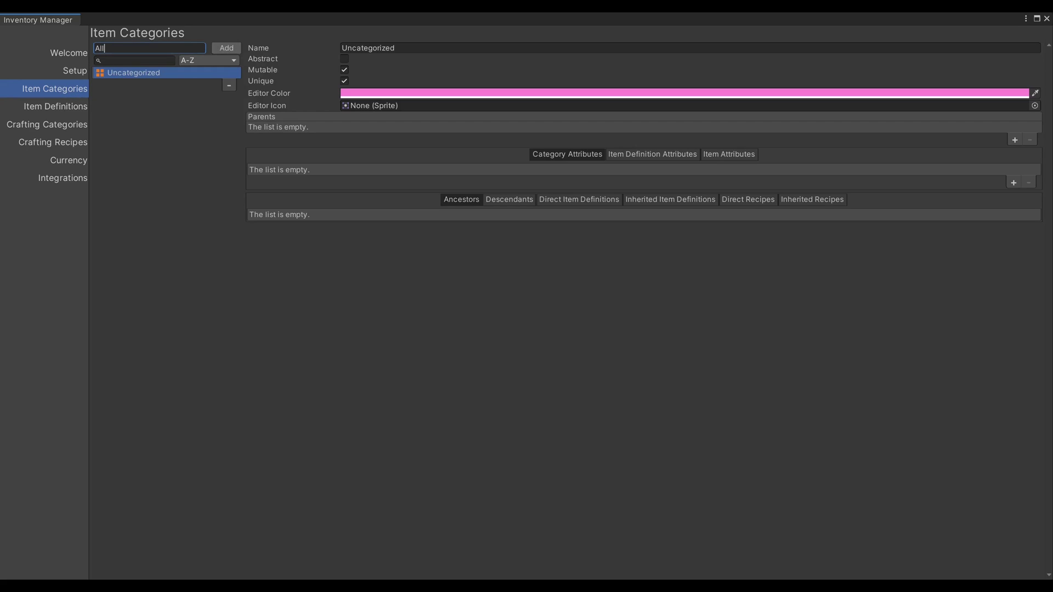
click(217, 48)
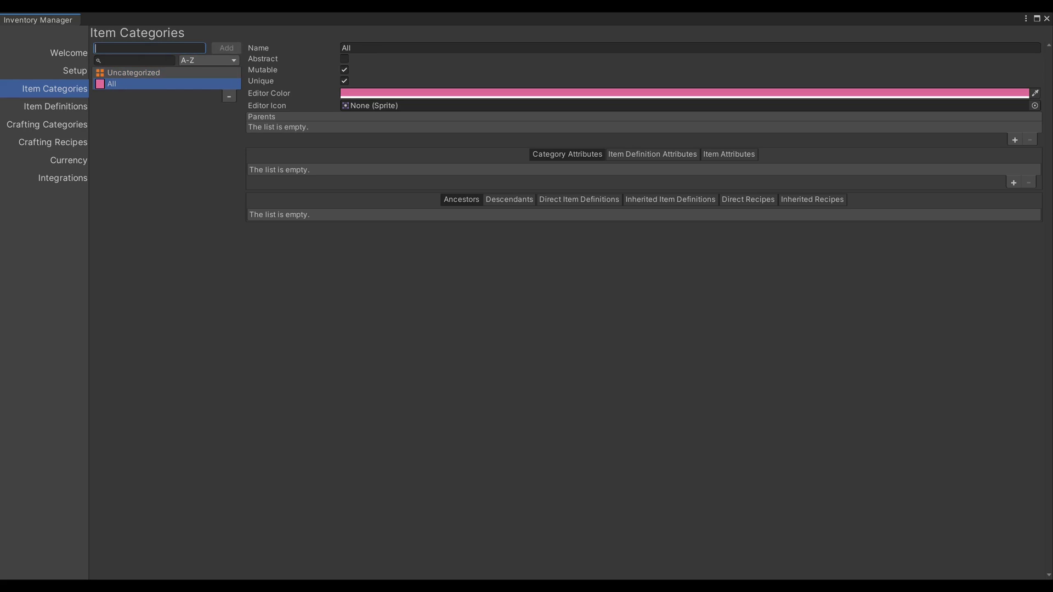
text(Weapon)
click(217, 48)
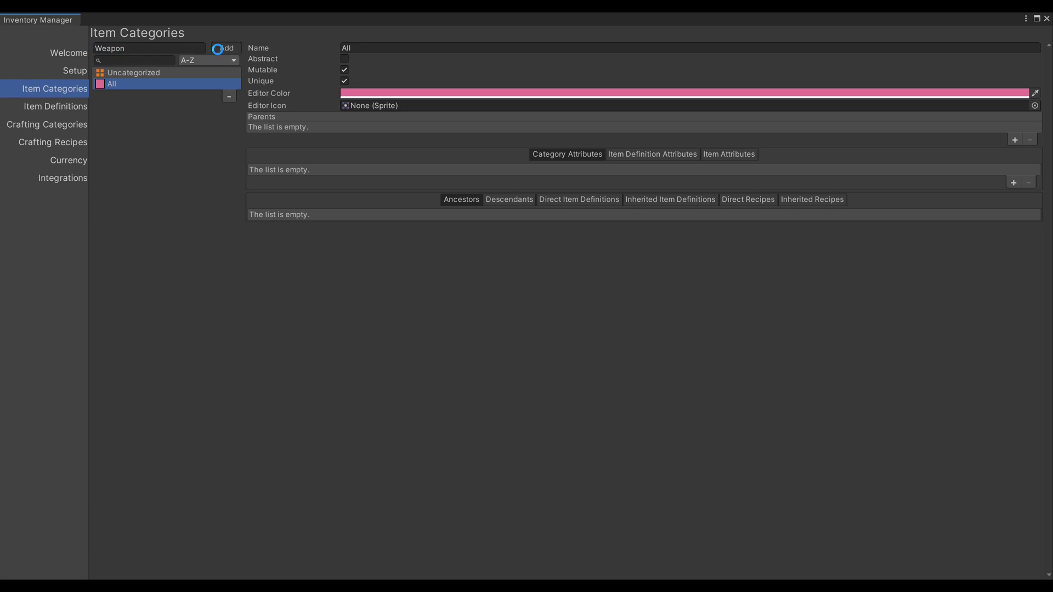
text(Consumable)
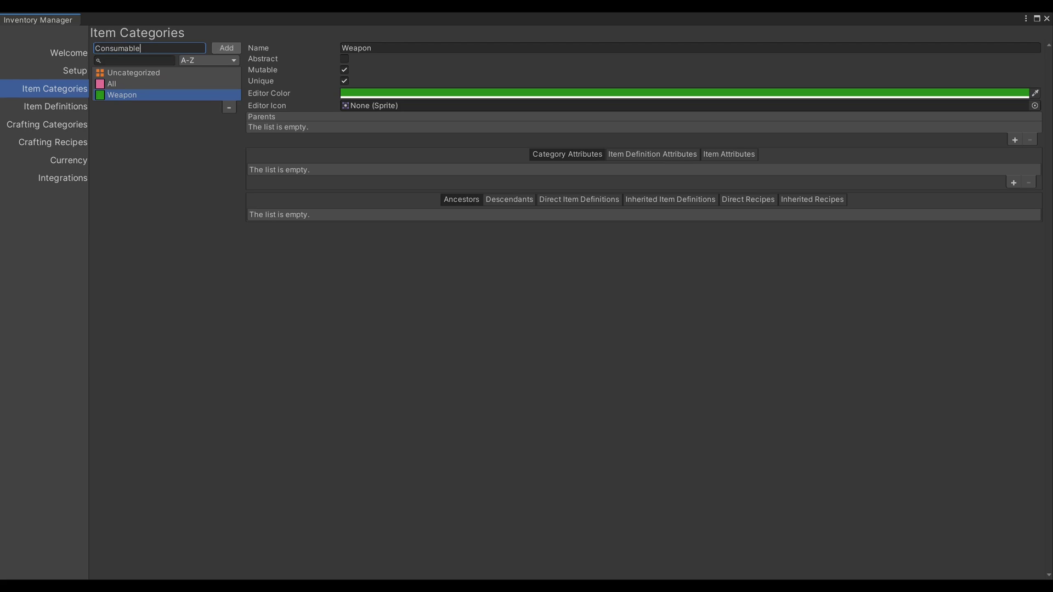
click(232, 48)
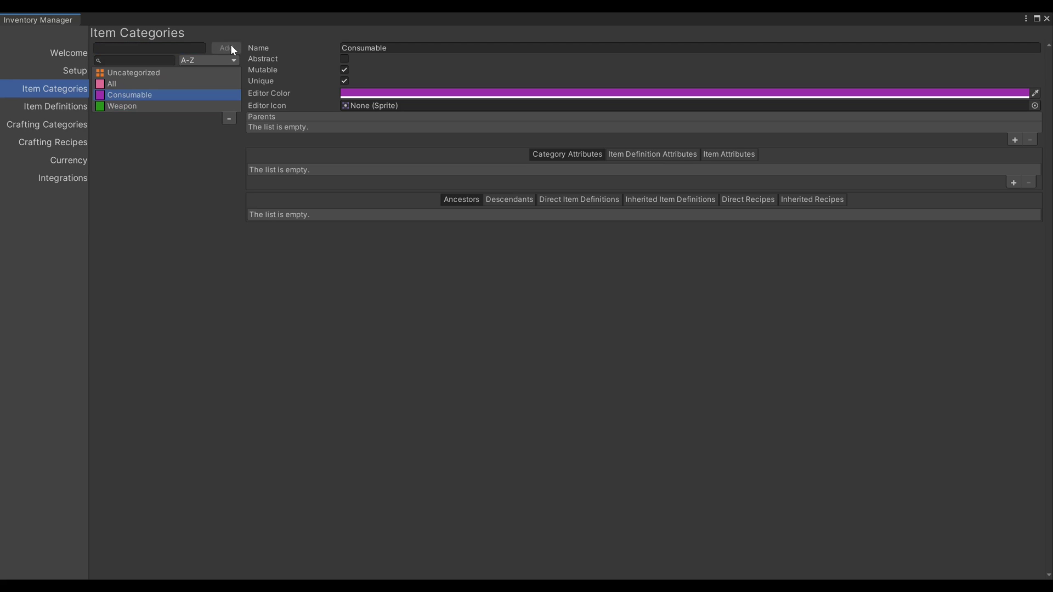
click(156, 86)
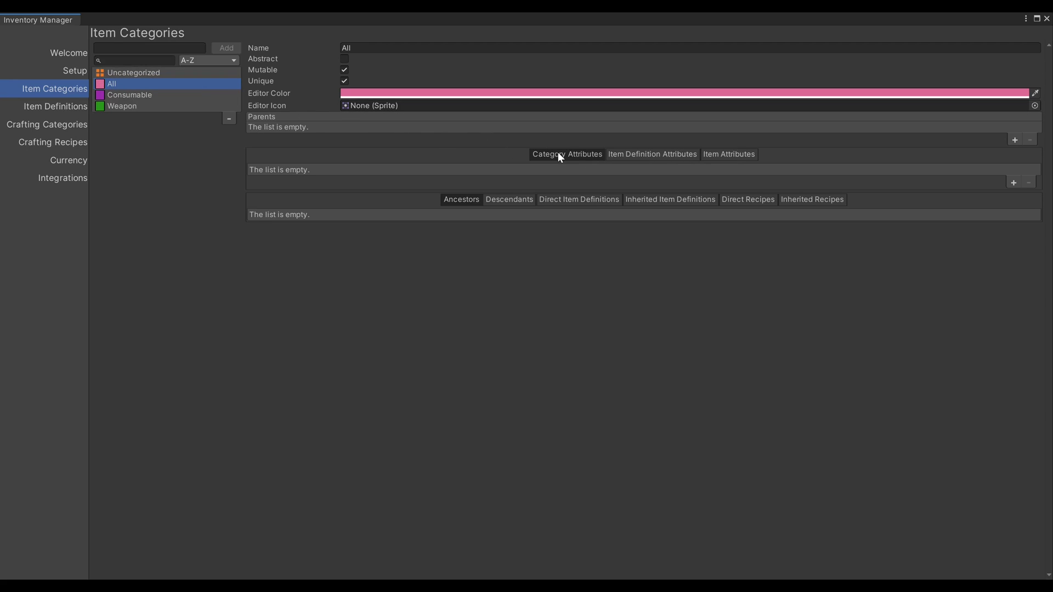
Add a Sprite category attribute named CategoryIcon to the All category.
click(1013, 183)
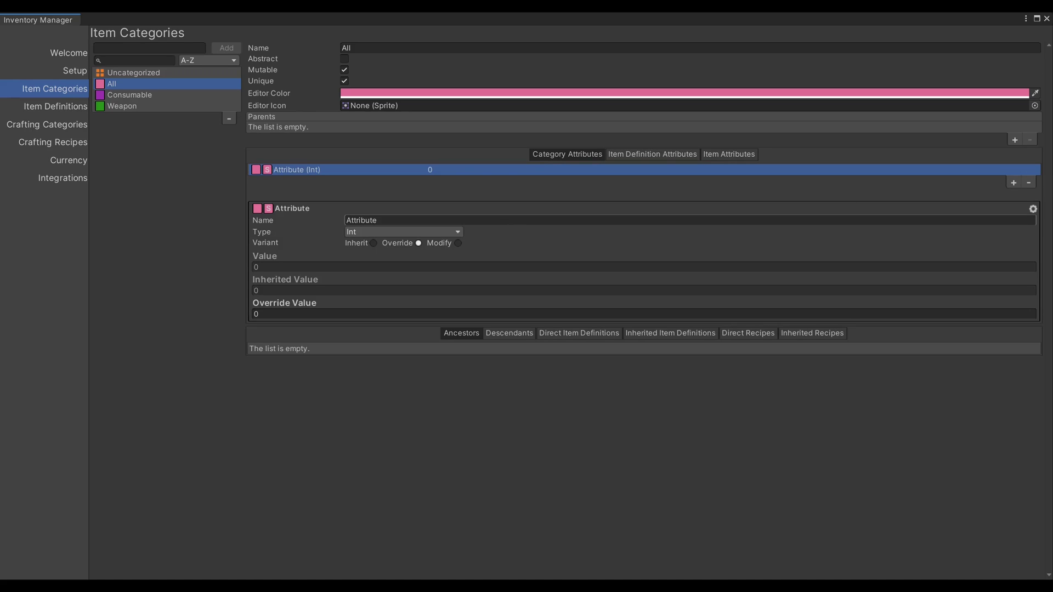
text(CategoryIcon)
click(367, 235)
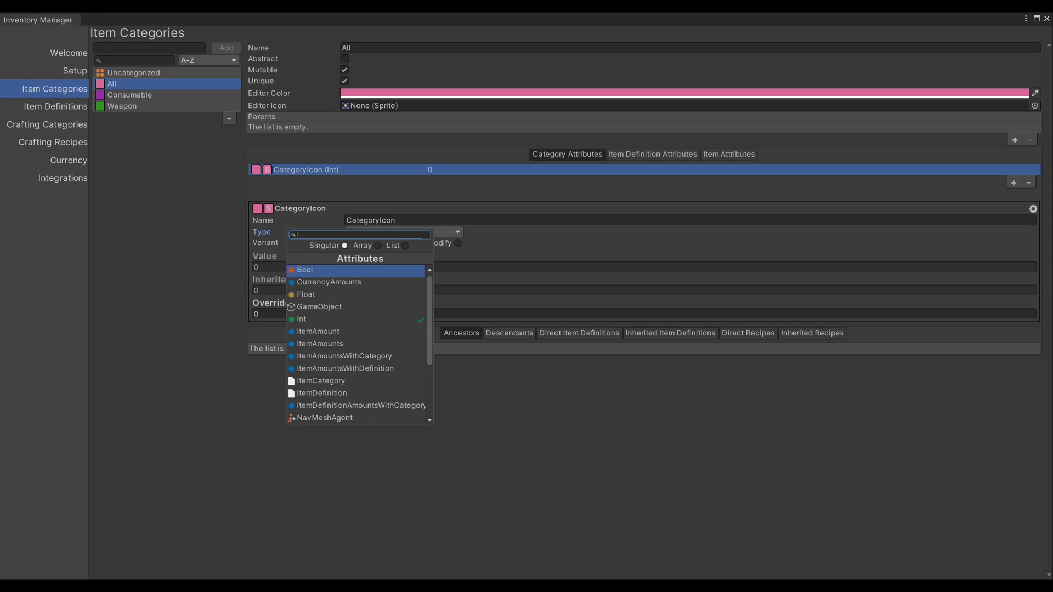
text(spri)
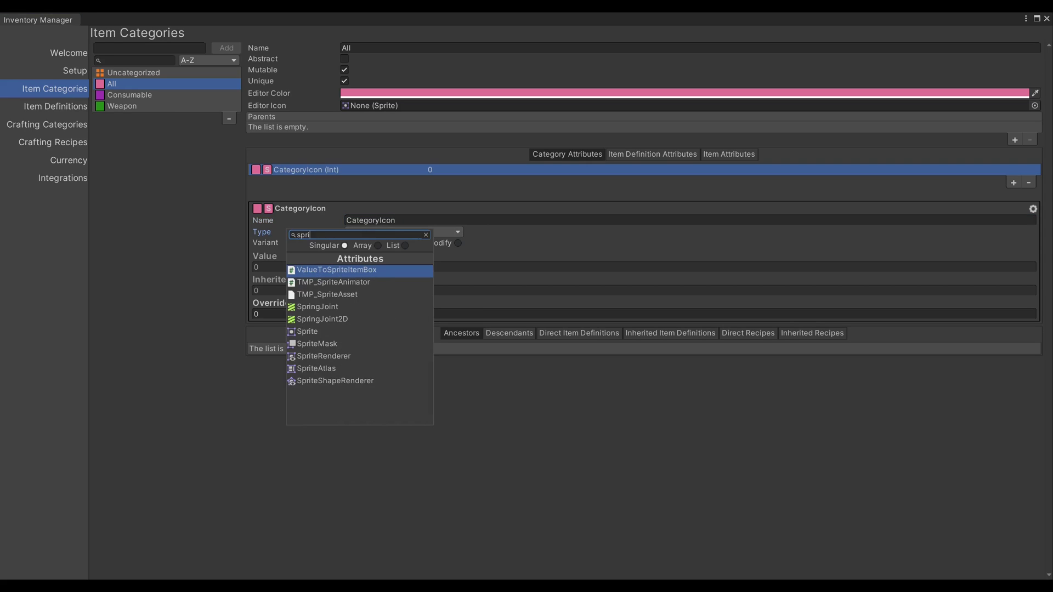
click(315, 333)
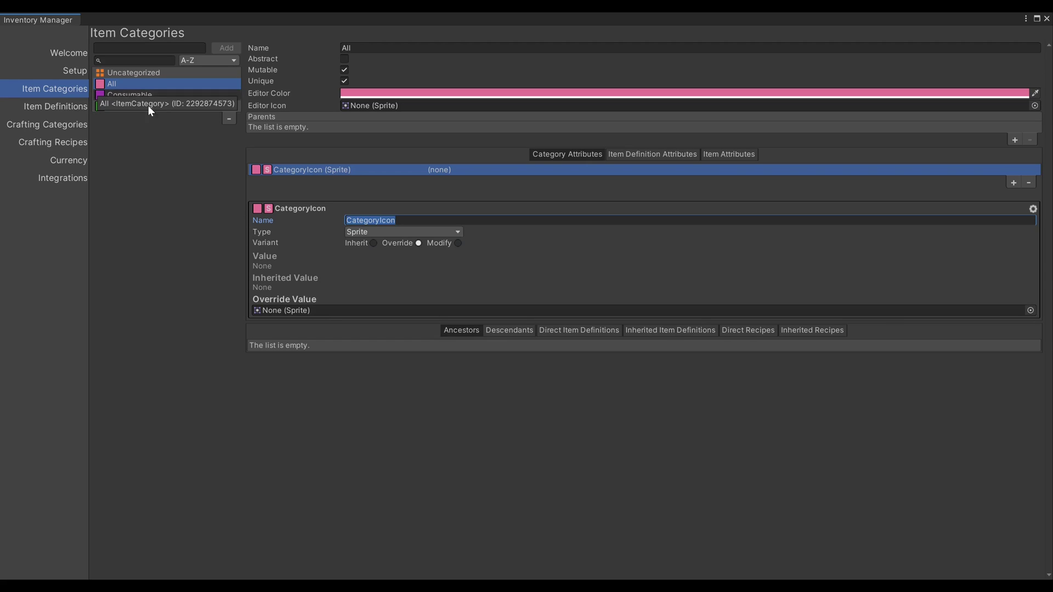
Set CategoryIcon's override value to the Default sprite.
click(1030, 311)
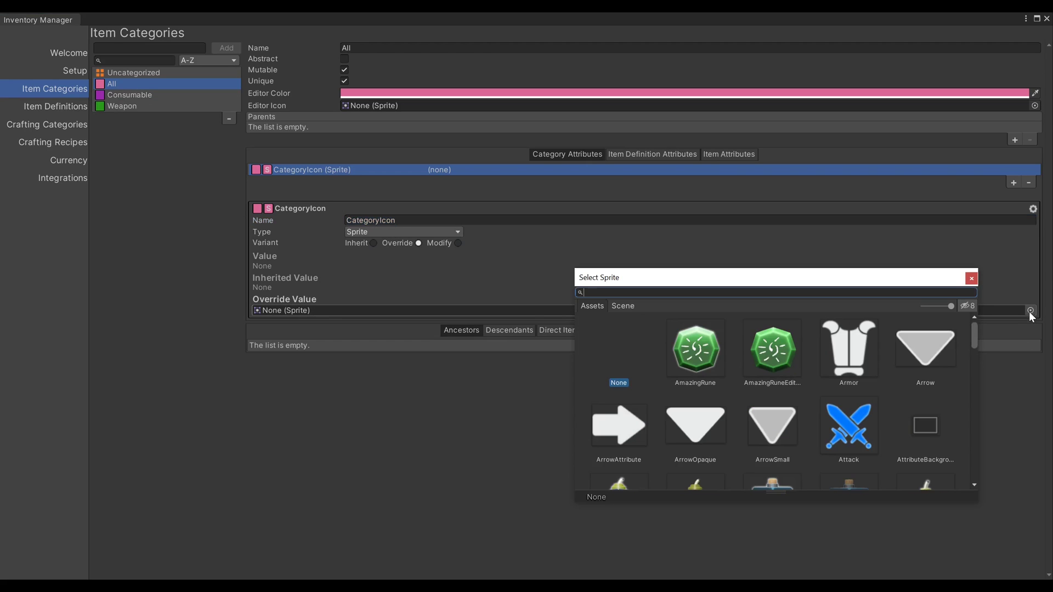
scroll(900, 340, down, 5)
scroll(899, 358, down, 2)
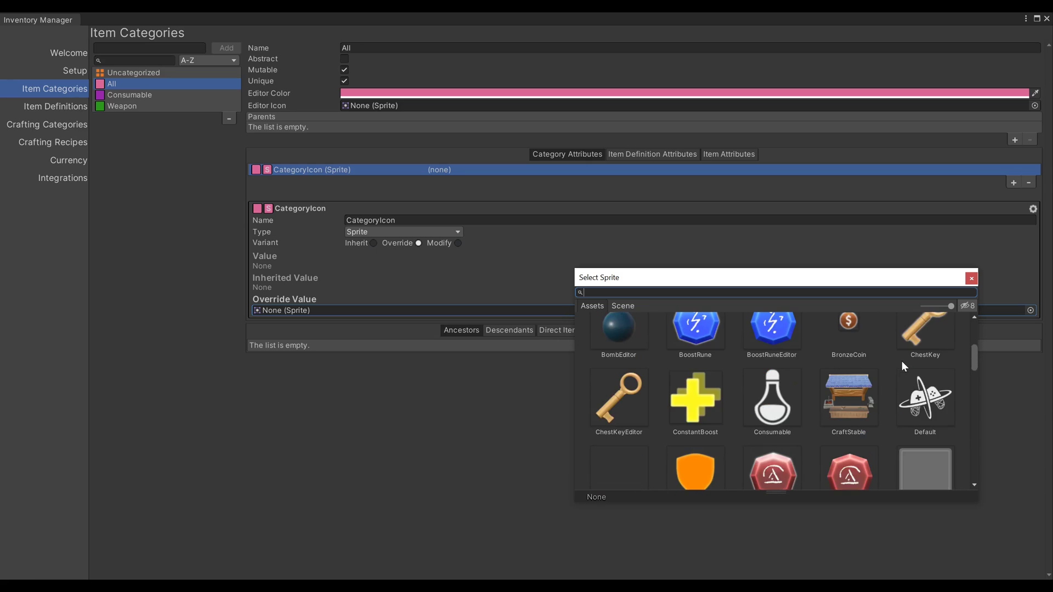
click(924, 403)
click(972, 278)
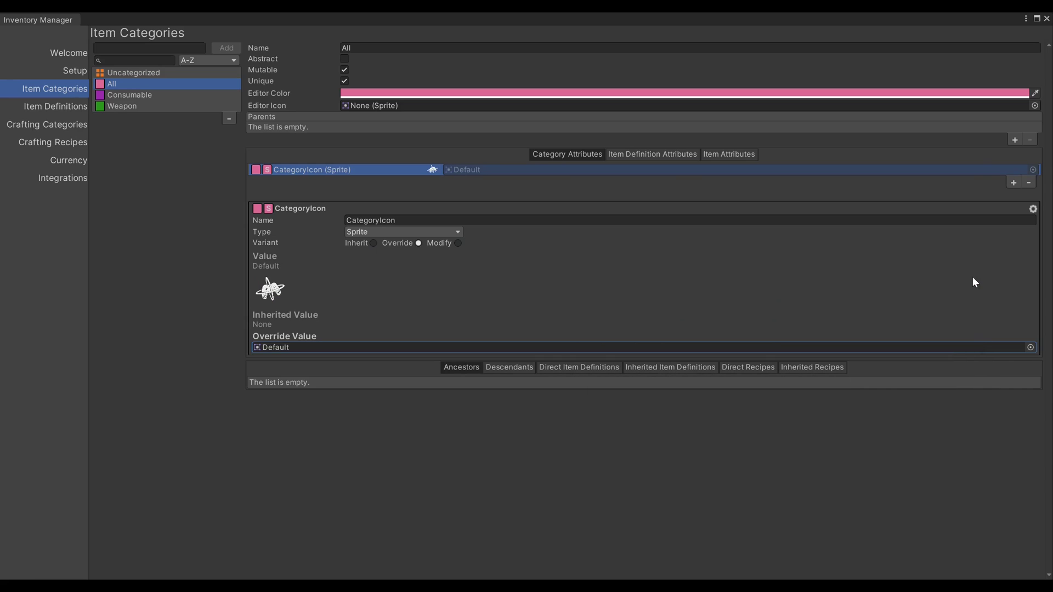
Add a String item definition attribute named Description to the All category.
click(637, 155)
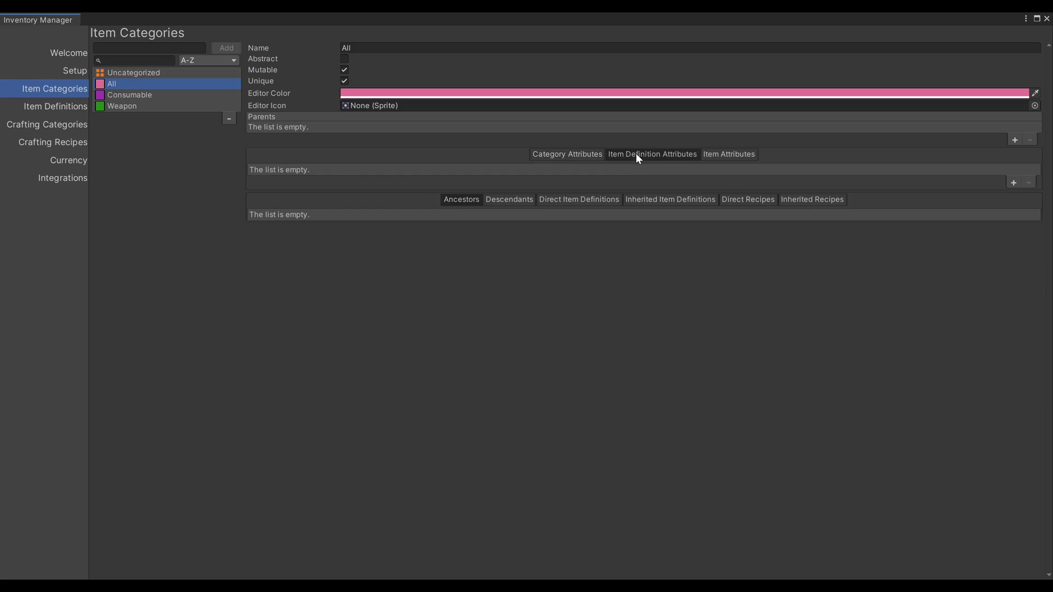
click(1013, 183)
text(Description)
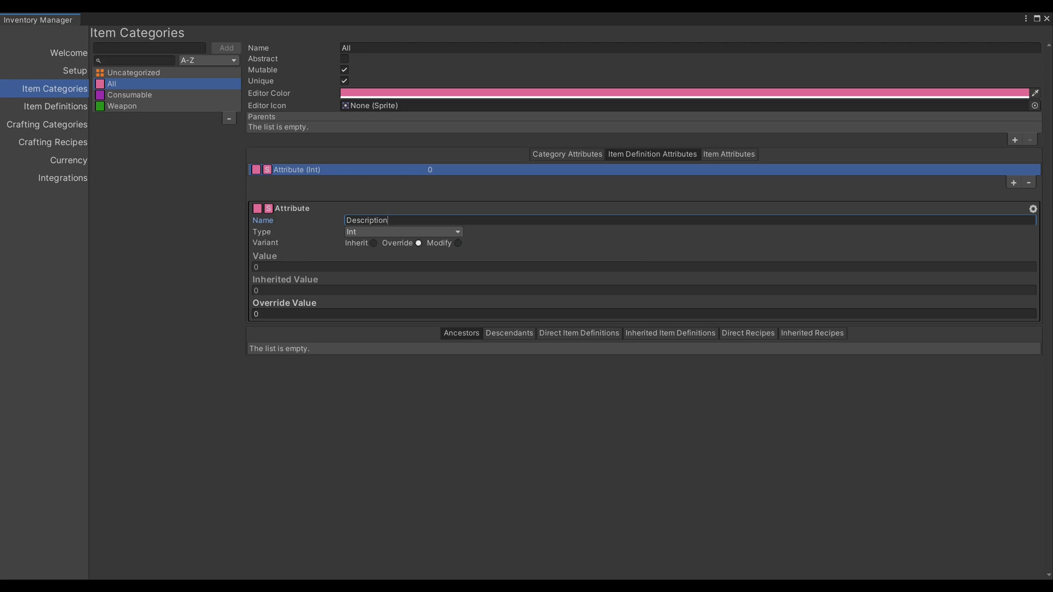
click(426, 233)
text(string)
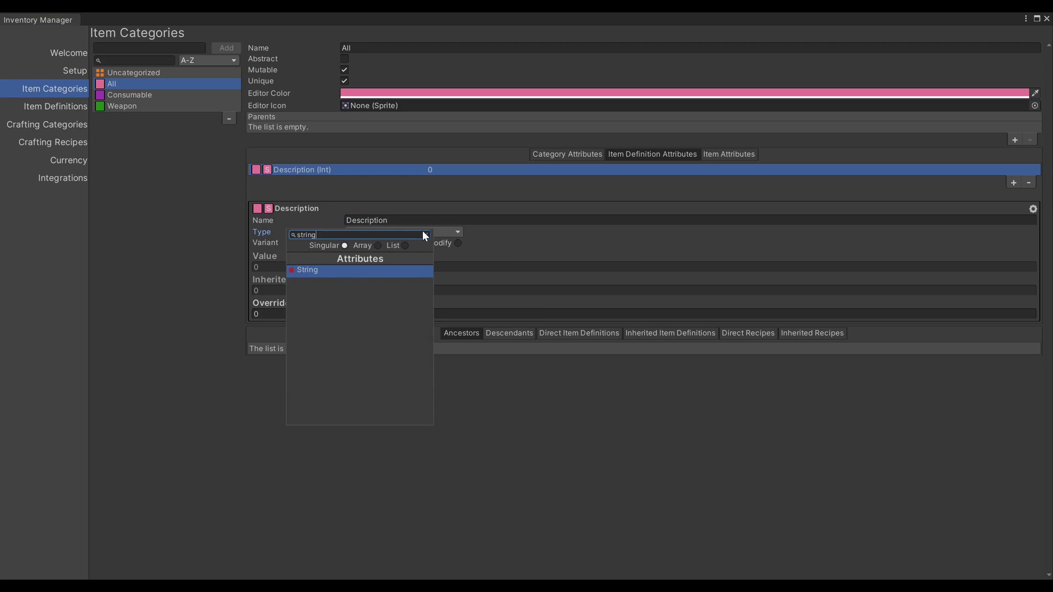
click(389, 271)
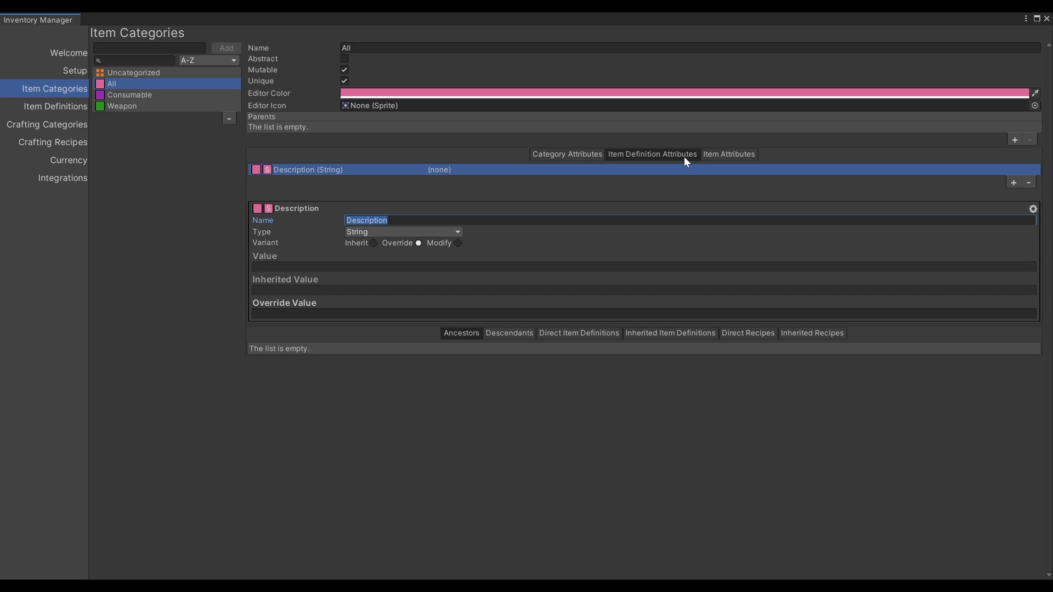
Enter 'This description is not set' as Description's override value.
click(494, 313)
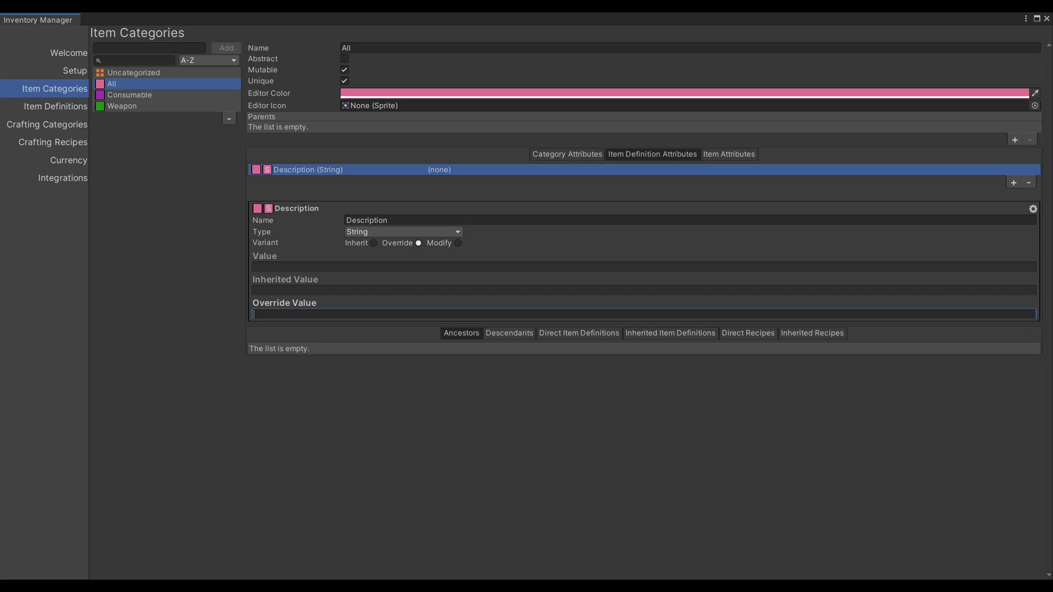
text(This descript)
key(BackSpace)
key(BackSpace)
key(BackSpace)
text(ipti)
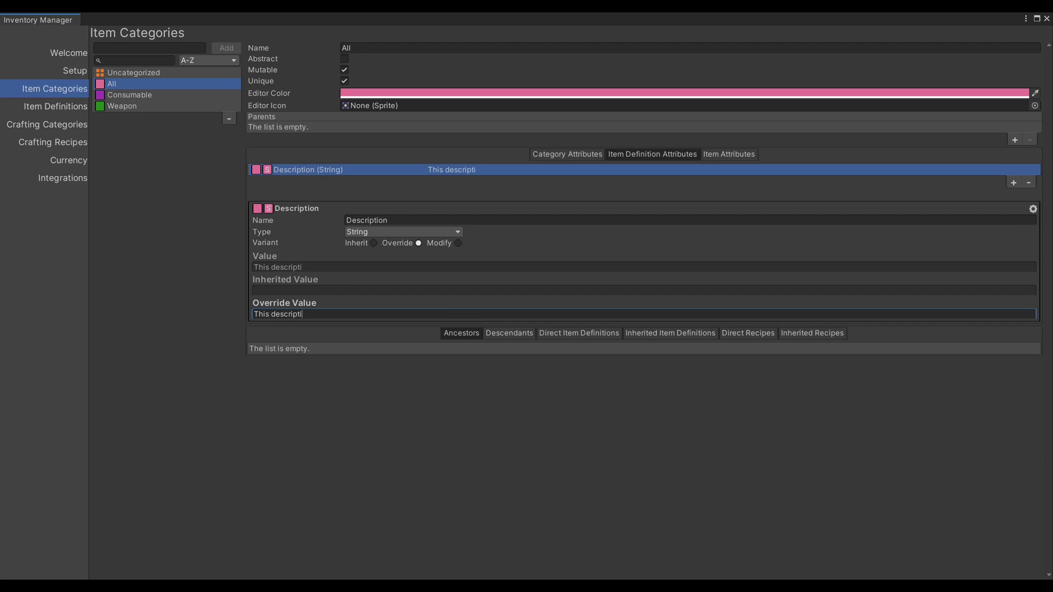
text(on is not set)
Make All the parent of Consumable and inspect its inherited CategoryIcon attribute.
click(165, 97)
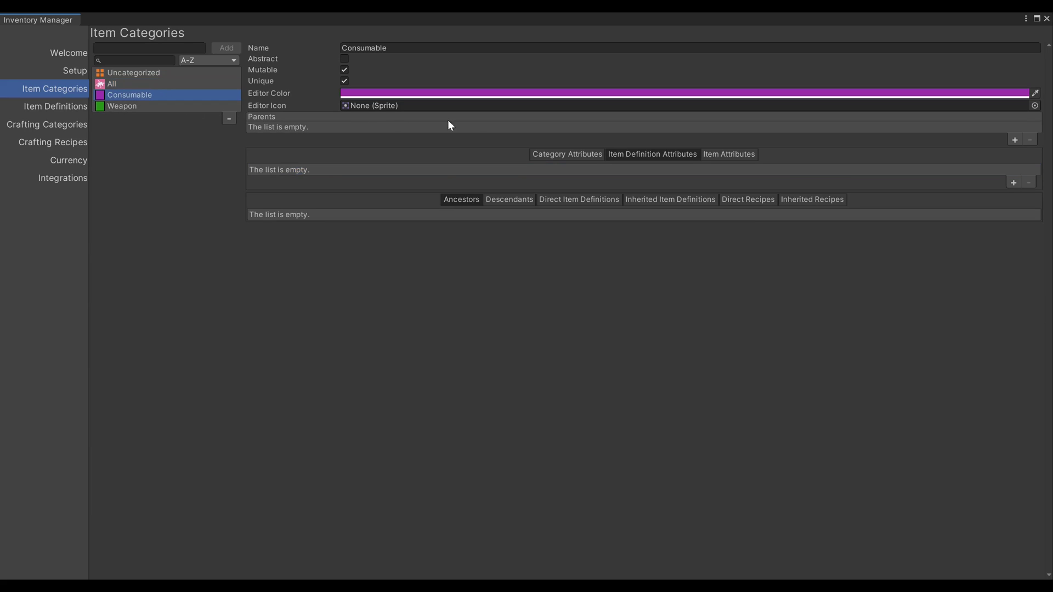
click(1015, 140)
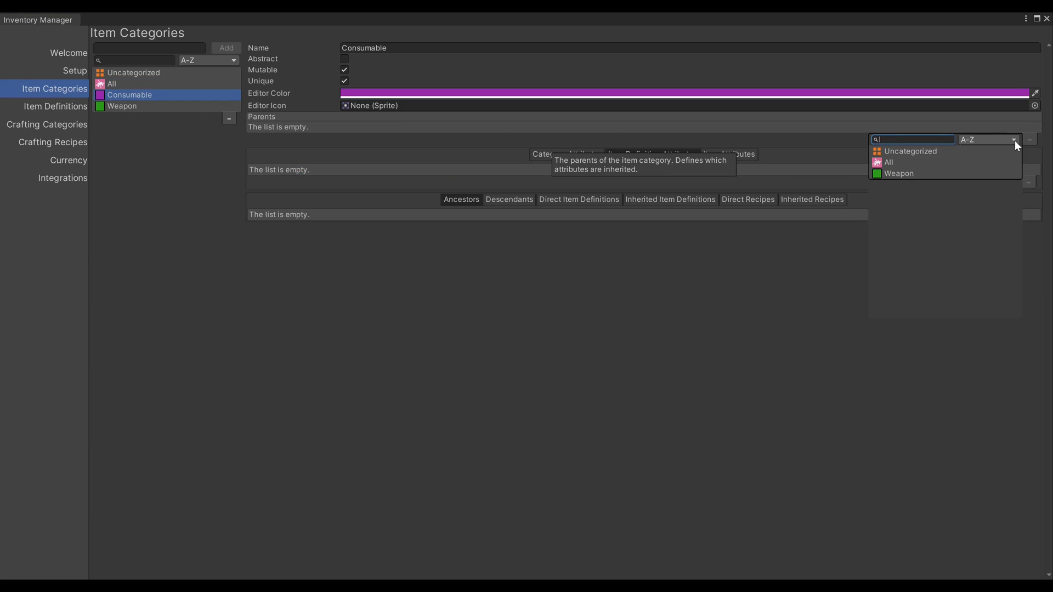
click(898, 163)
click(906, 168)
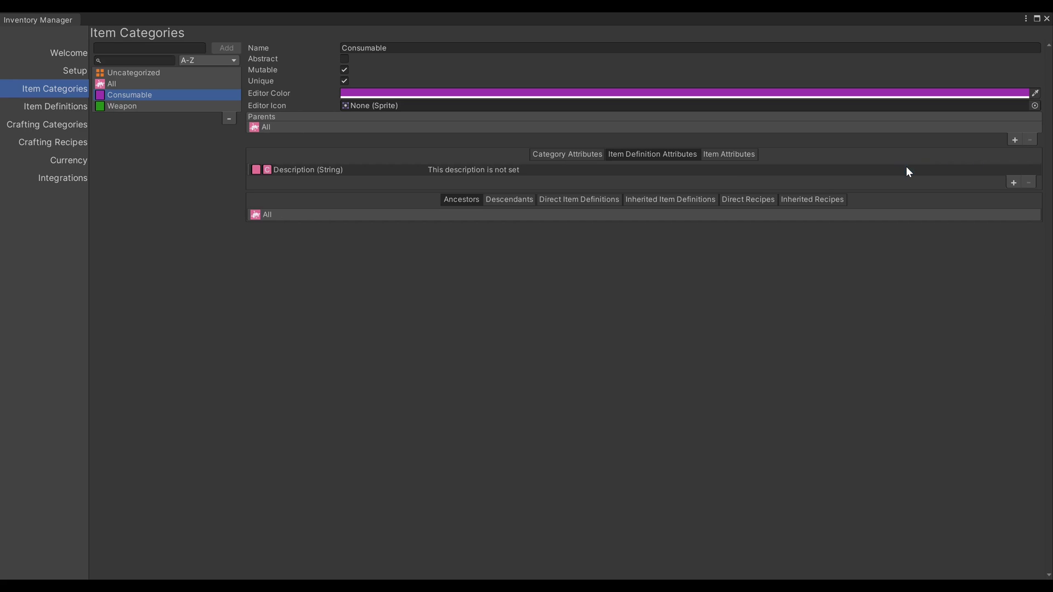
click(586, 152)
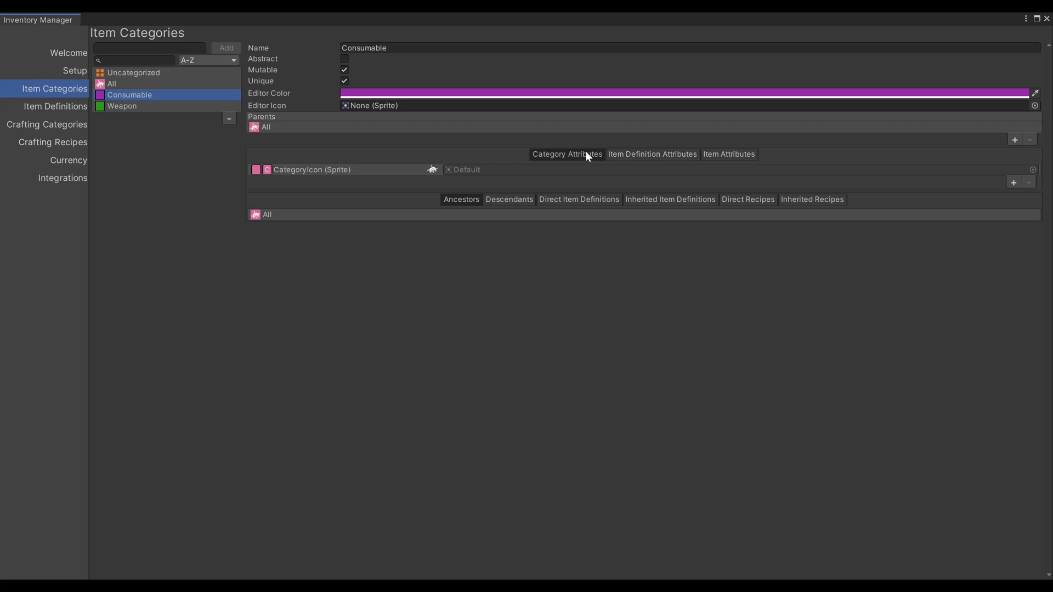
click(423, 171)
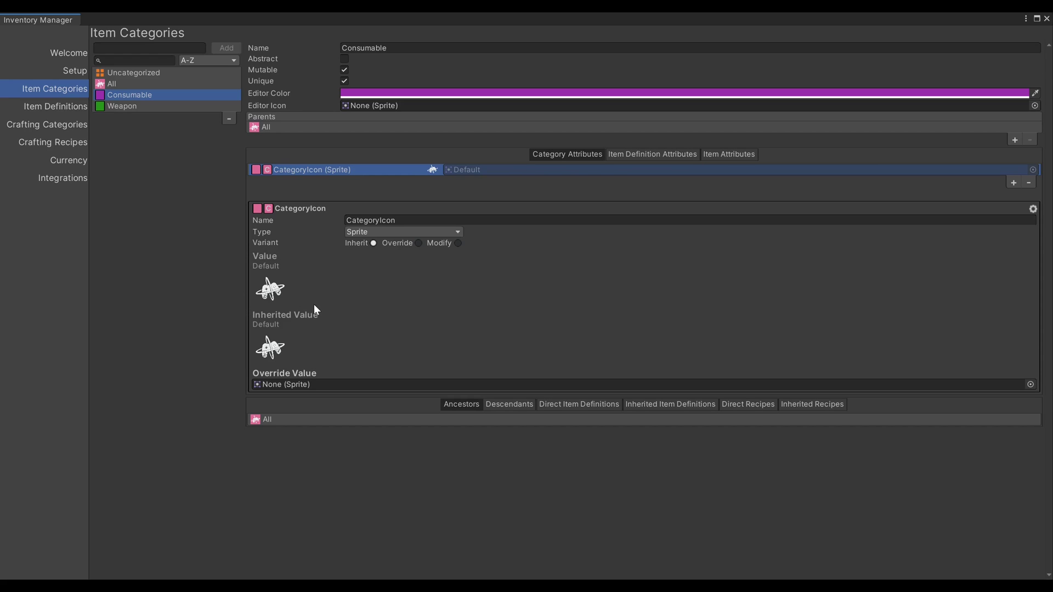
Override Consumable's Description with 'This is a description for a consumable'.
click(621, 155)
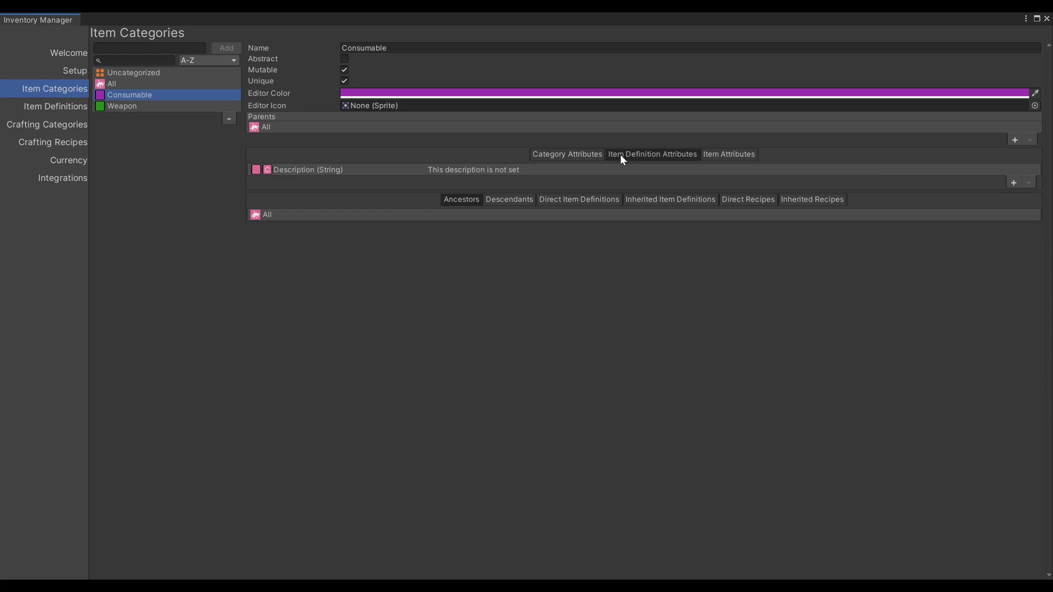
click(514, 170)
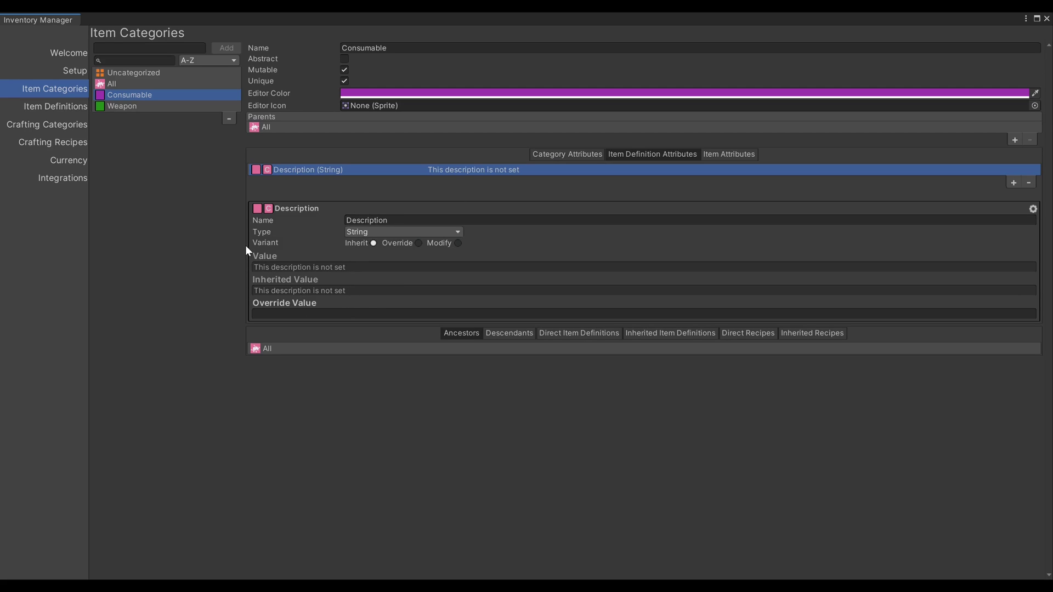
click(290, 314)
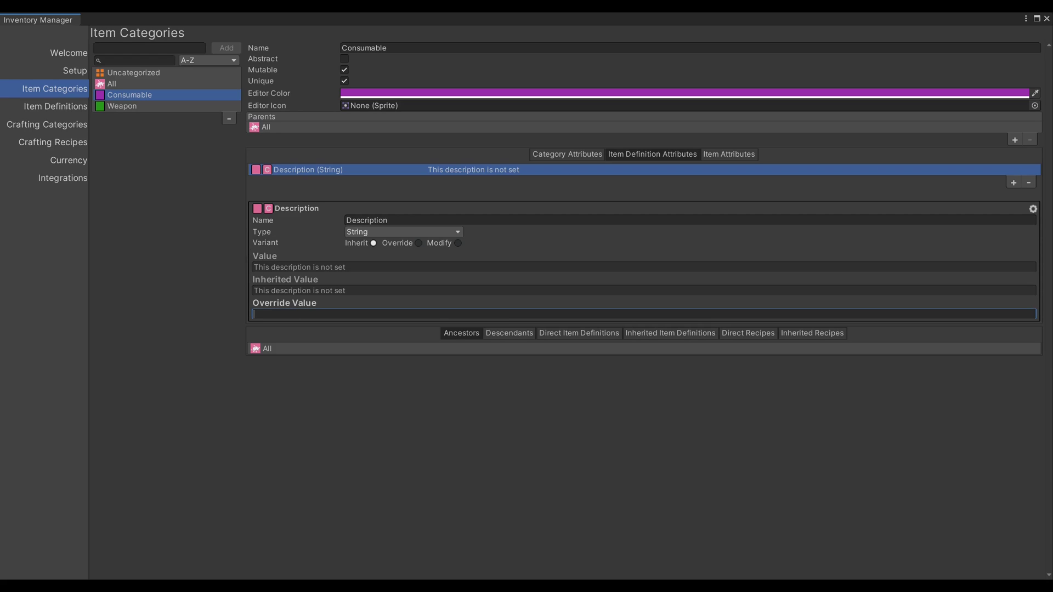
text(Th)
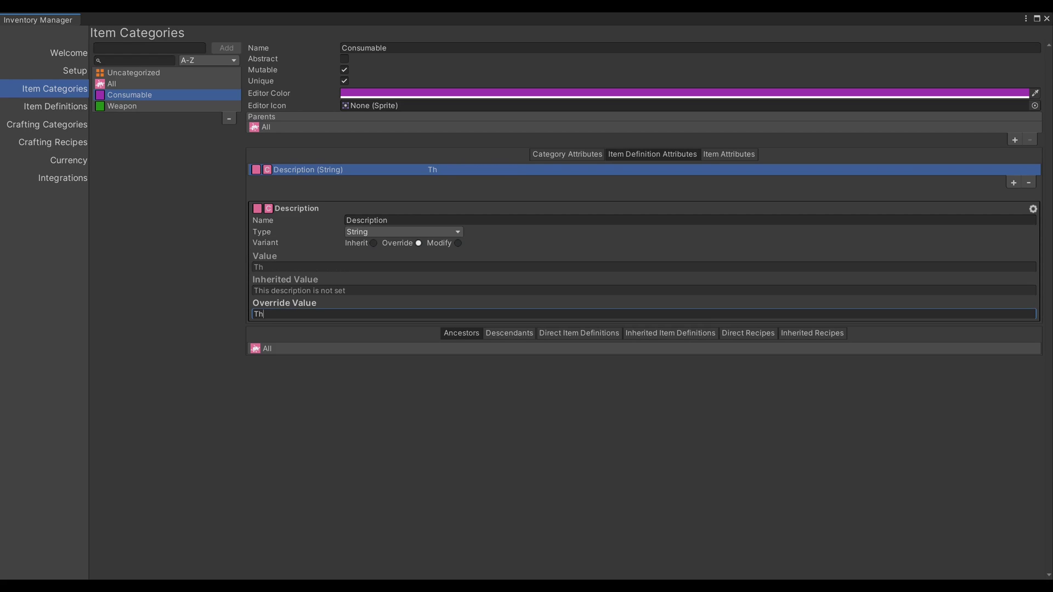
text(is is a descriptio)
text(n)
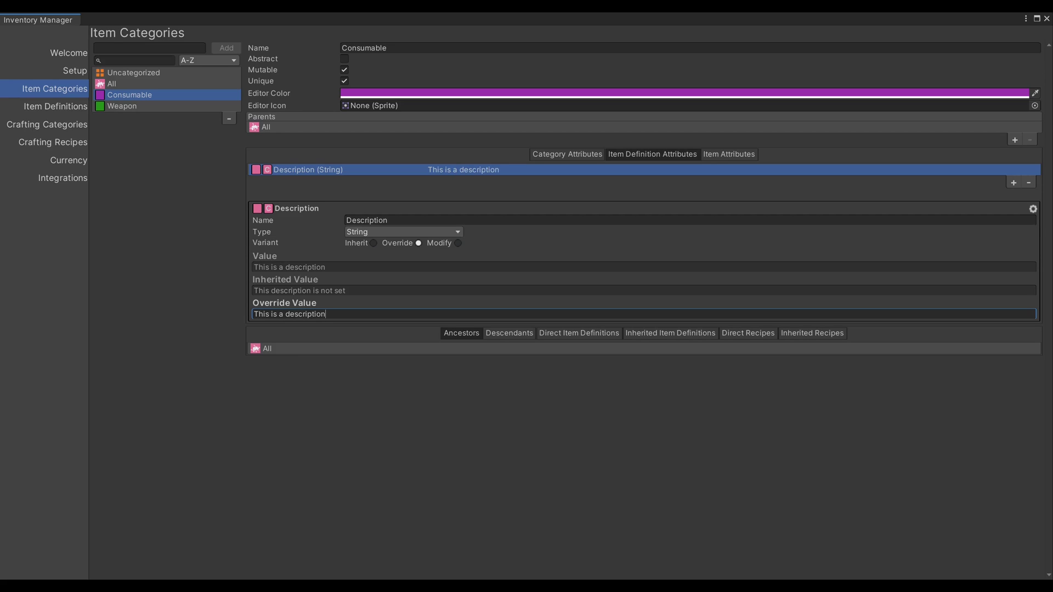
text( for a consumable)
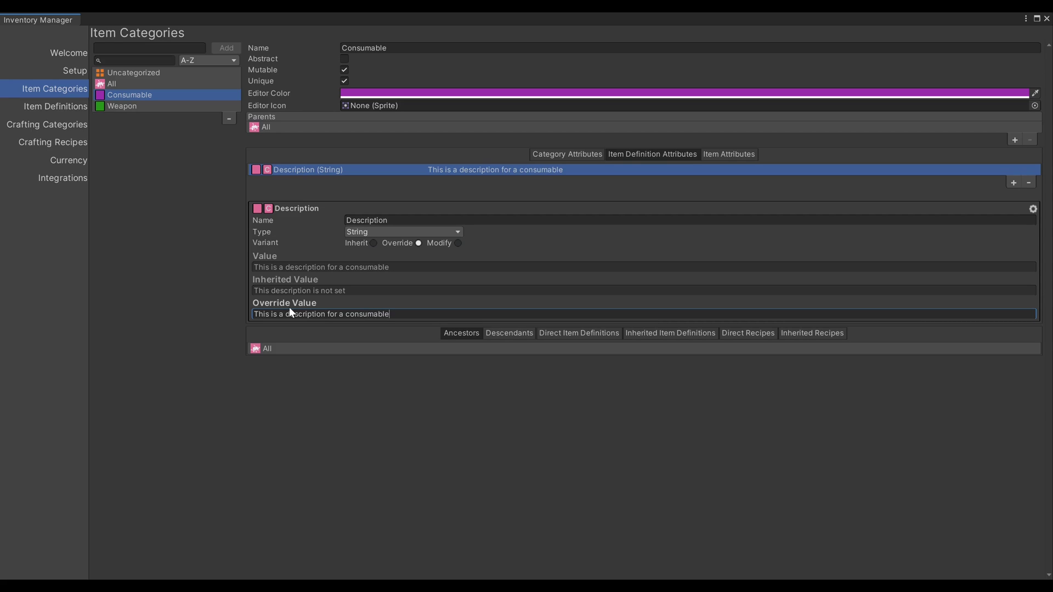
Add a new item definition attribute to Consumable named Heal Amount.
click(729, 155)
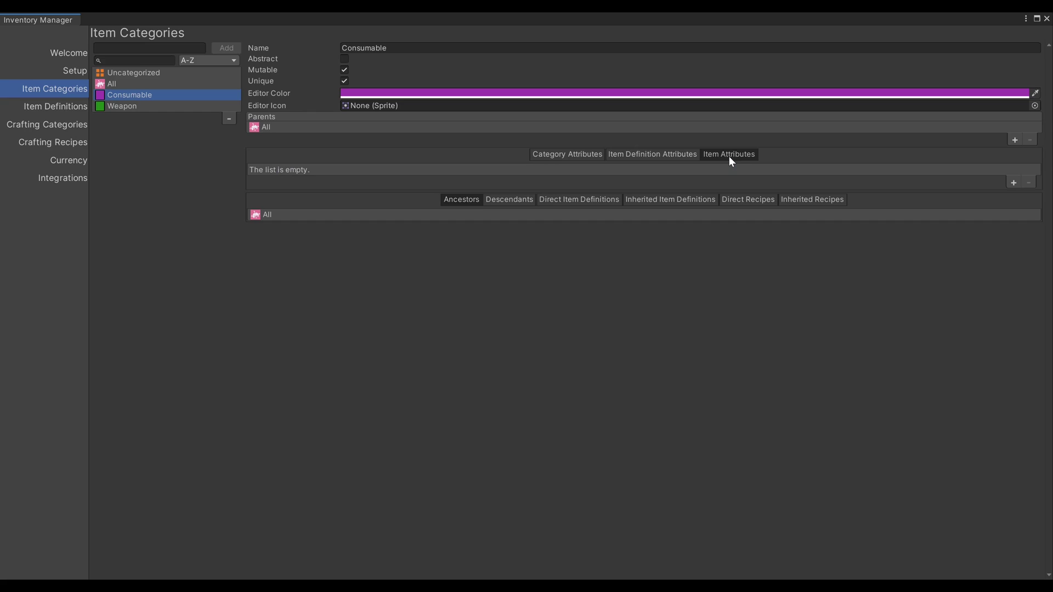
click(678, 156)
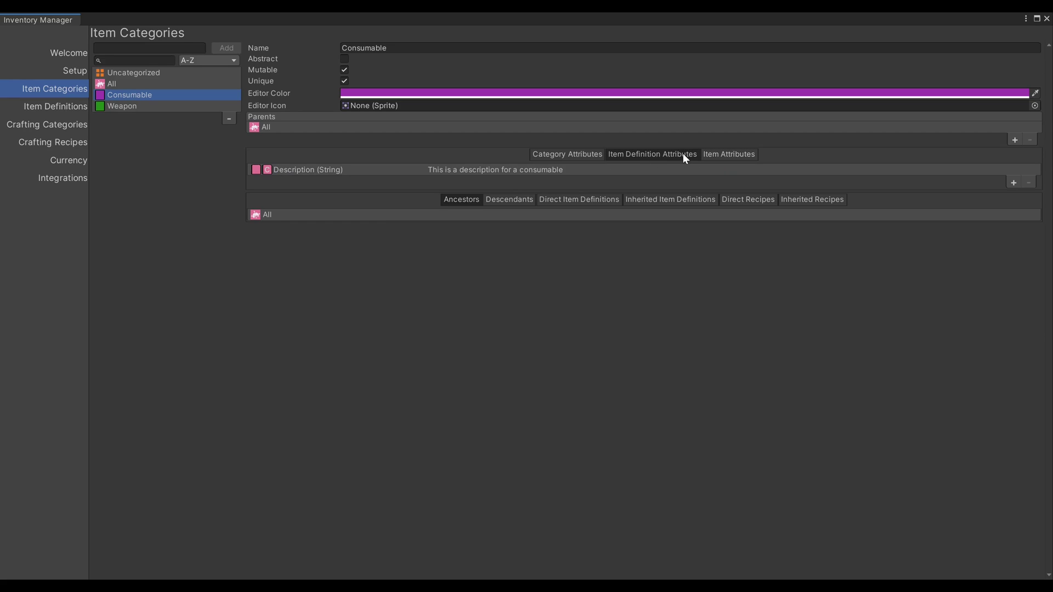
click(1014, 183)
click(384, 231)
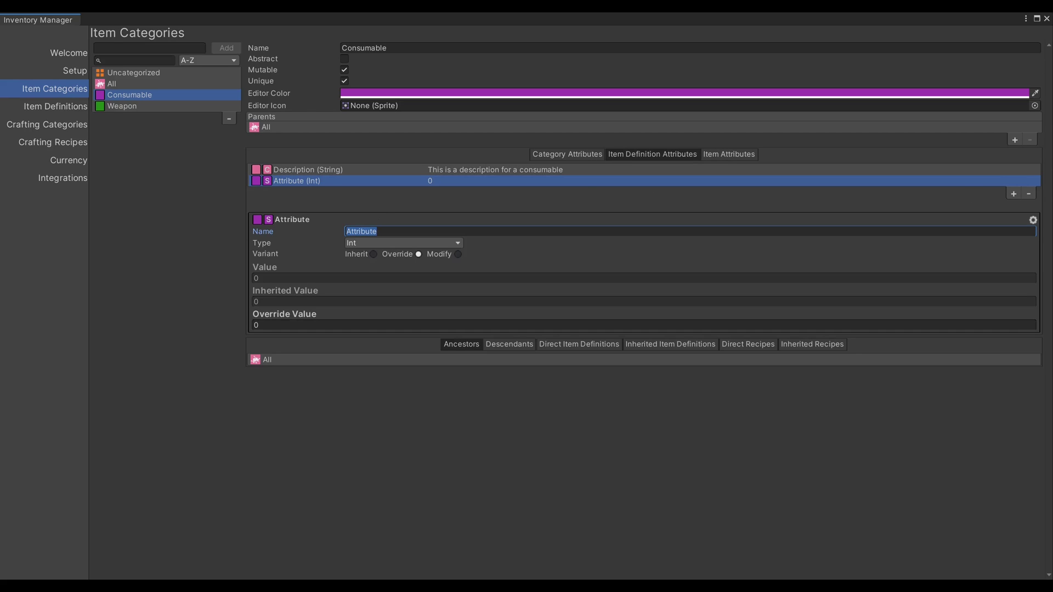
text(Heal Amount)
Give Weapon an item attribute named Attack with override value 5.
click(139, 105)
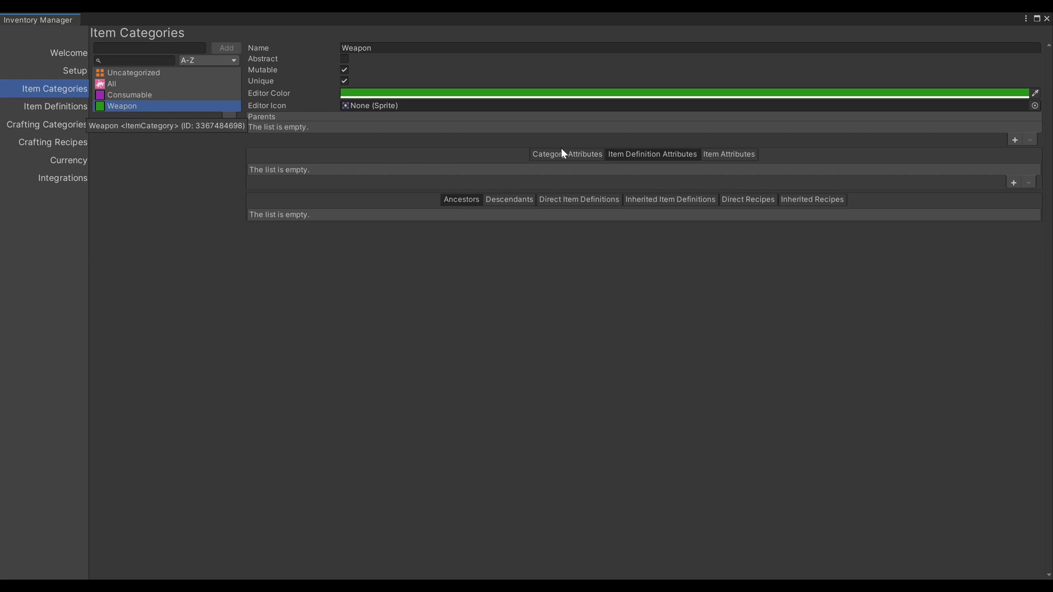
click(724, 158)
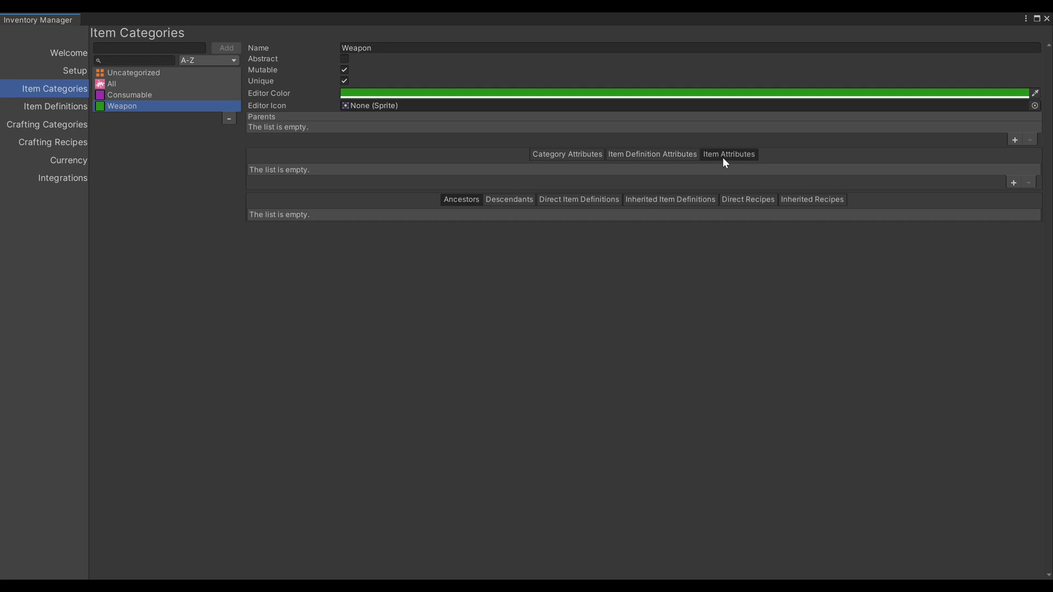
click(1013, 182)
click(467, 220)
text(Attack)
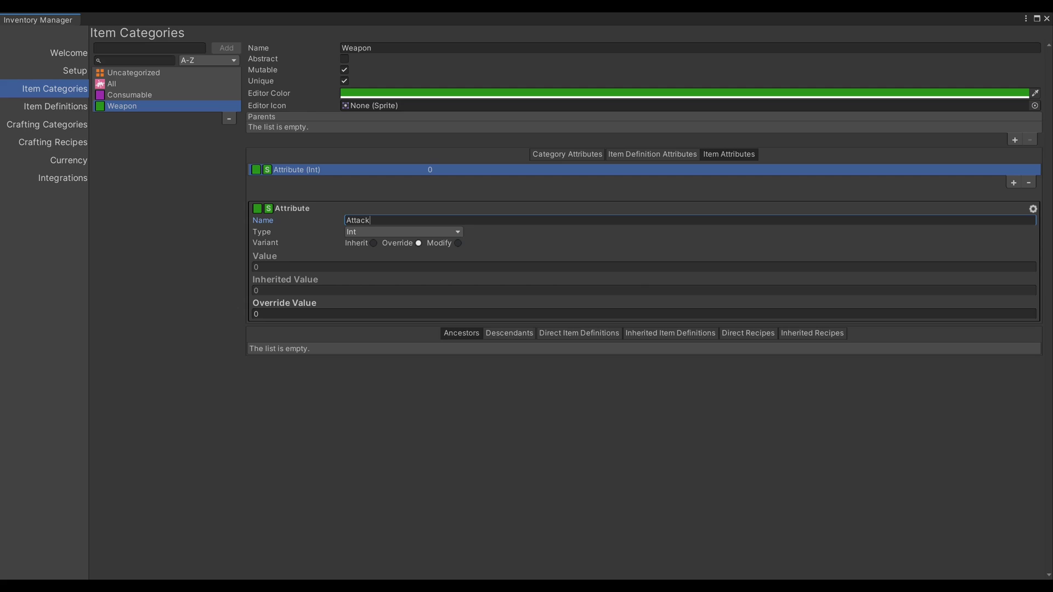
key(Return)
key(Tab)
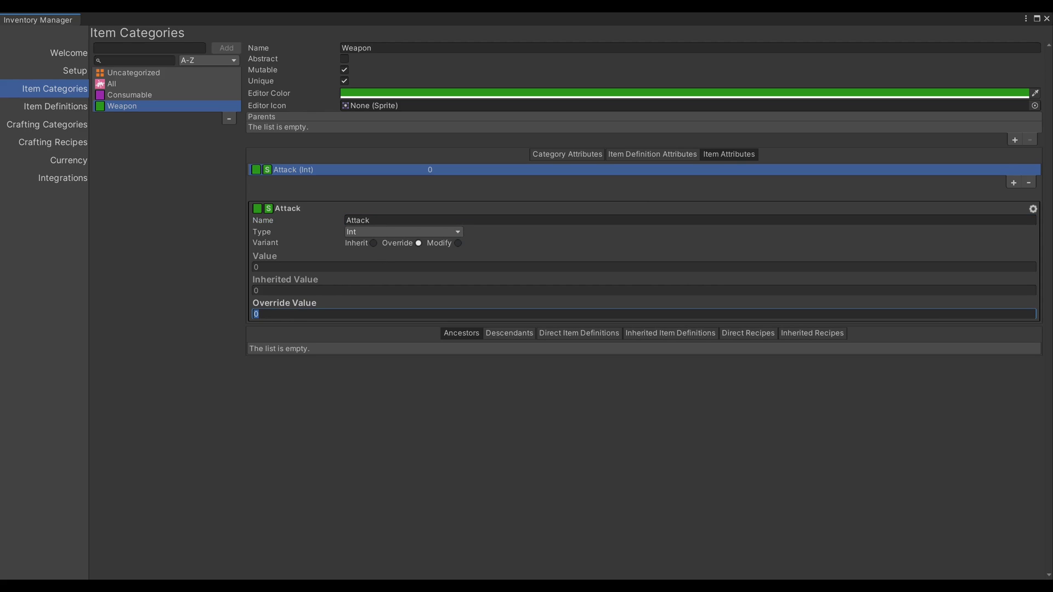
text(5)
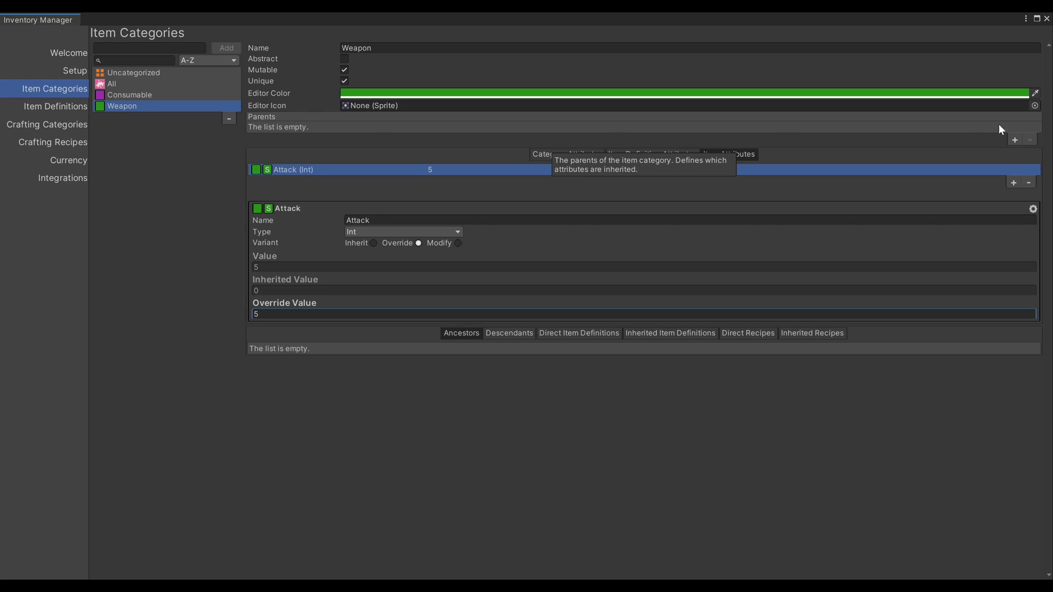
Set All as Weapon's parent and review its inherited item definition and category attributes.
click(1016, 139)
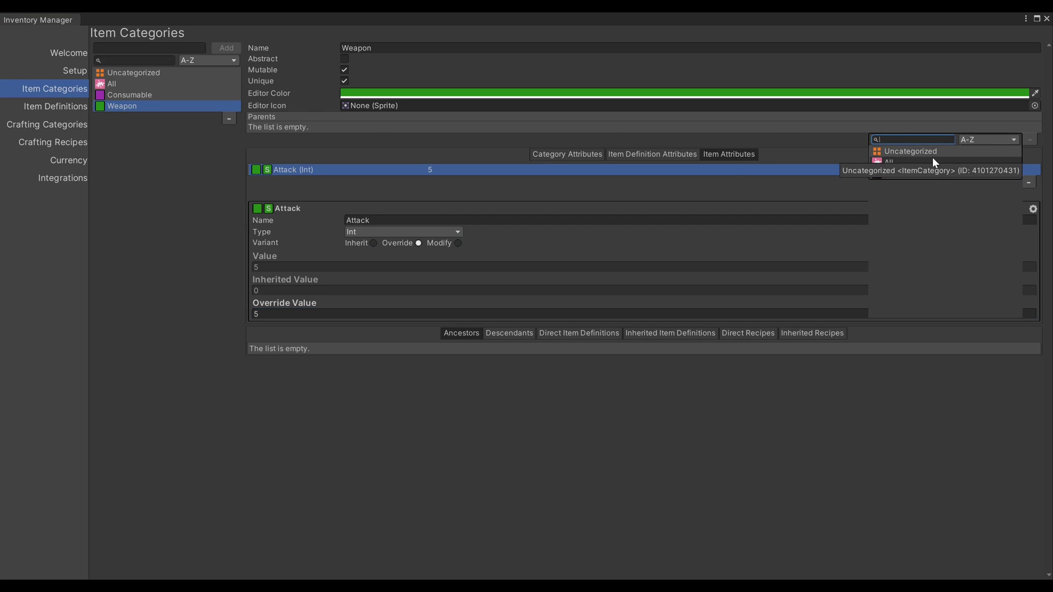
click(915, 163)
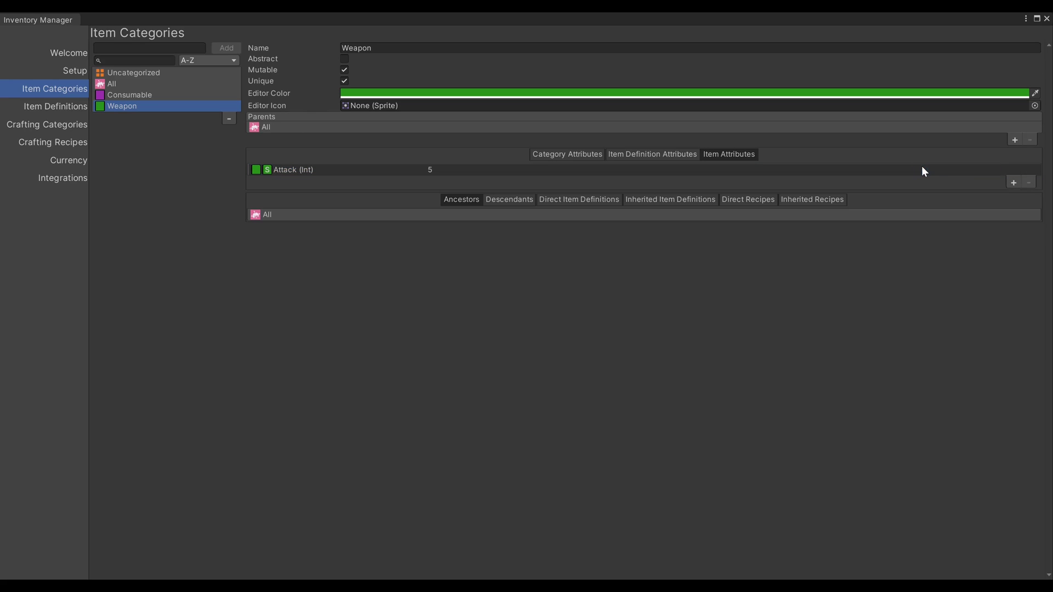
click(683, 151)
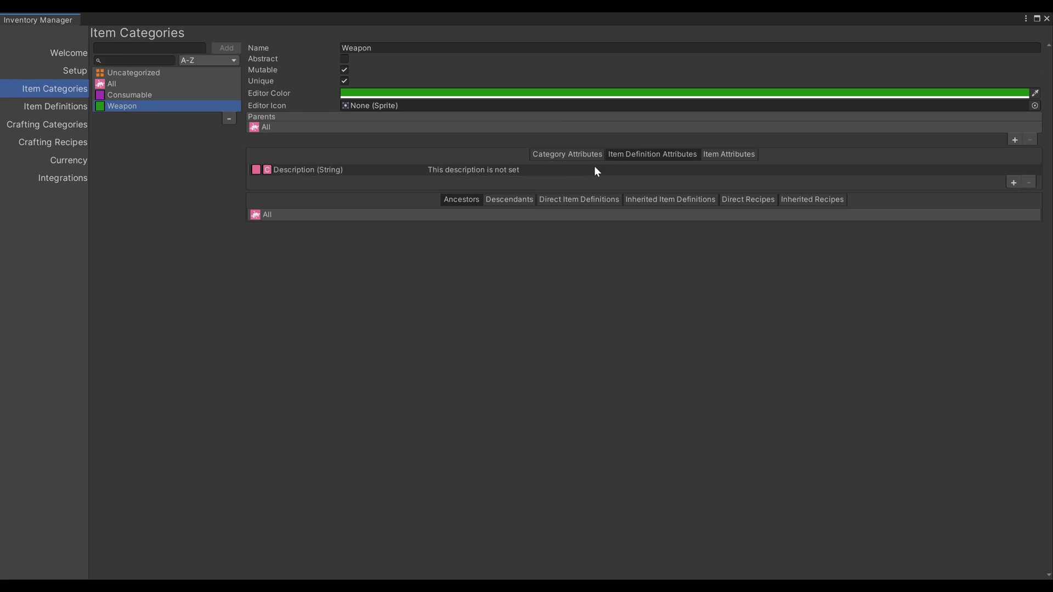
click(578, 153)
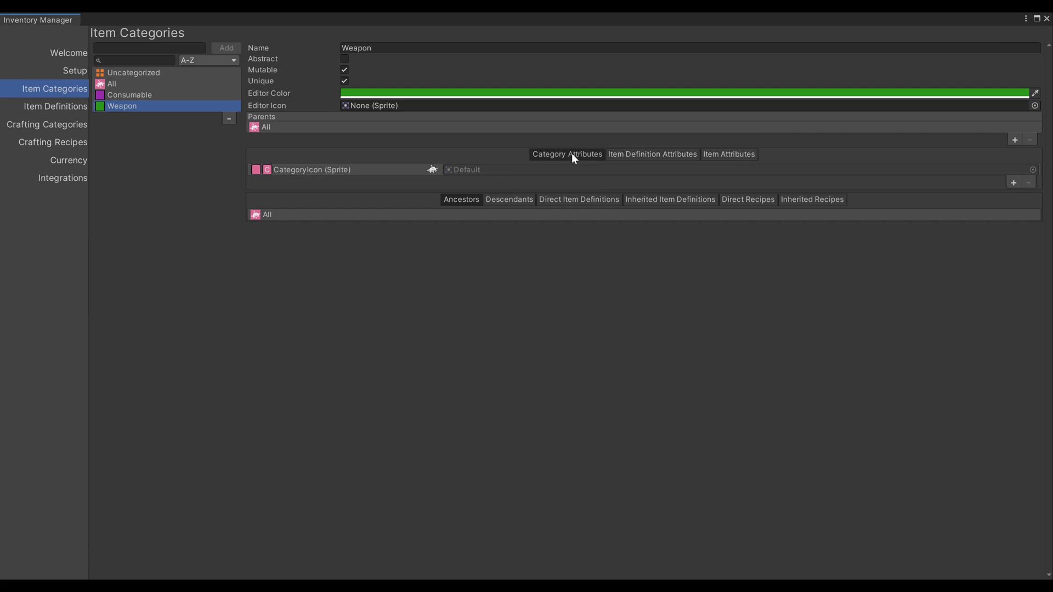